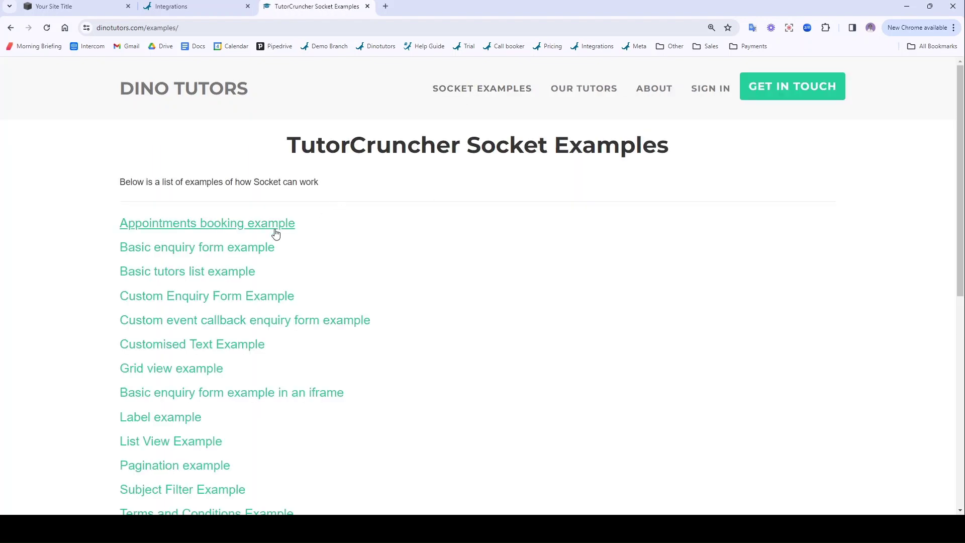
Browse the Appointments booking example, then return and view the Basic tutors list example
scroll(282, 233, down, 2)
scroll(213, 267, up, 2)
scroll(210, 251, up, 1)
click(194, 228)
scroll(311, 402, down, 4)
scroll(311, 402, down, 3)
click(10, 28)
click(156, 274)
scroll(263, 302, down, 8)
Open the Basic enquiry form example and copy its entire embed code snippet
click(11, 28)
click(209, 258)
drag(166, 355, 128, 227)
key(alt+Tab)
Insert a Code block into the Squarespace page section
click(55, 6)
click(51, 156)
scroll(129, 228, down, 1)
scroll(136, 230, down, 1)
scroll(136, 232, down, 1)
scroll(136, 234, up, 3)
scroll(140, 248, down, 1)
click(139, 326)
Replace the block's Hello, World! placeholder code with the pasted socket enquiry form snippet
double_click(180, 170)
click(325, 252)
key(ctrl+a)
key(BackSpace)
key(ctrl+v)
Copy the Public Key from TutorCruncher's Socket Integration details
click(204, 5)
click(220, 209)
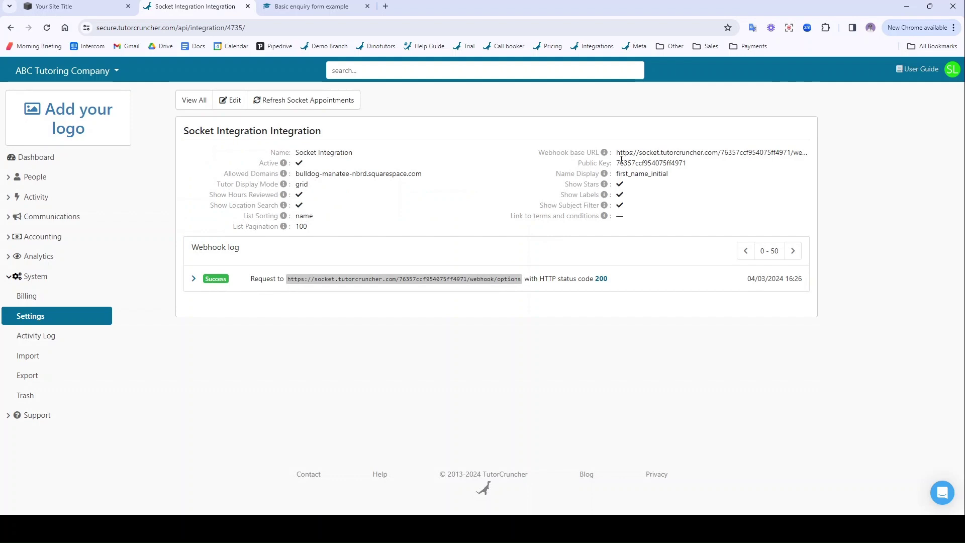
drag(617, 163, 691, 164)
key(ctrl+c)
Swap the old key on line 8 of the Squarespace code for the public key, save, and view the live site
click(101, 6)
click(321, 343)
shift+click(398, 343)
key(BackSpace)
key(ctrl+v)
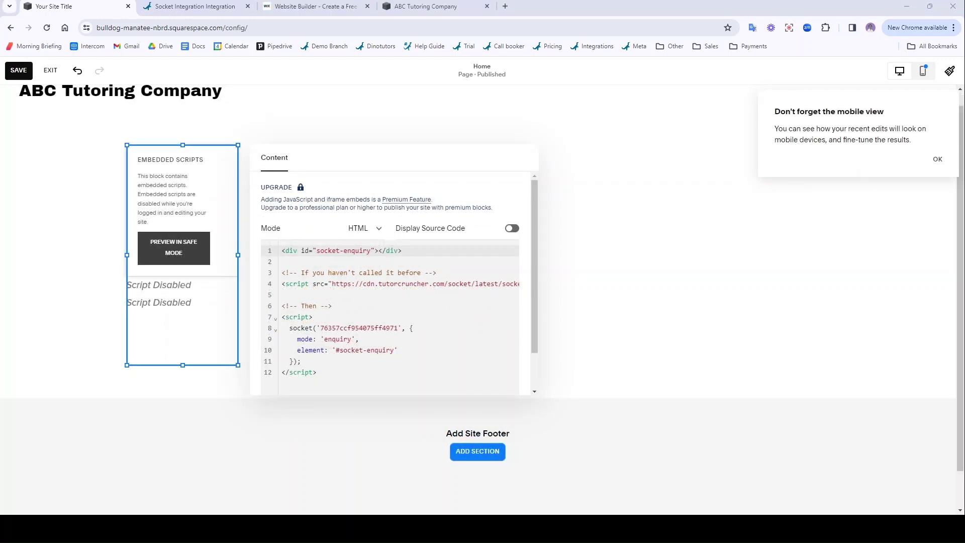
click(19, 70)
click(426, 7)
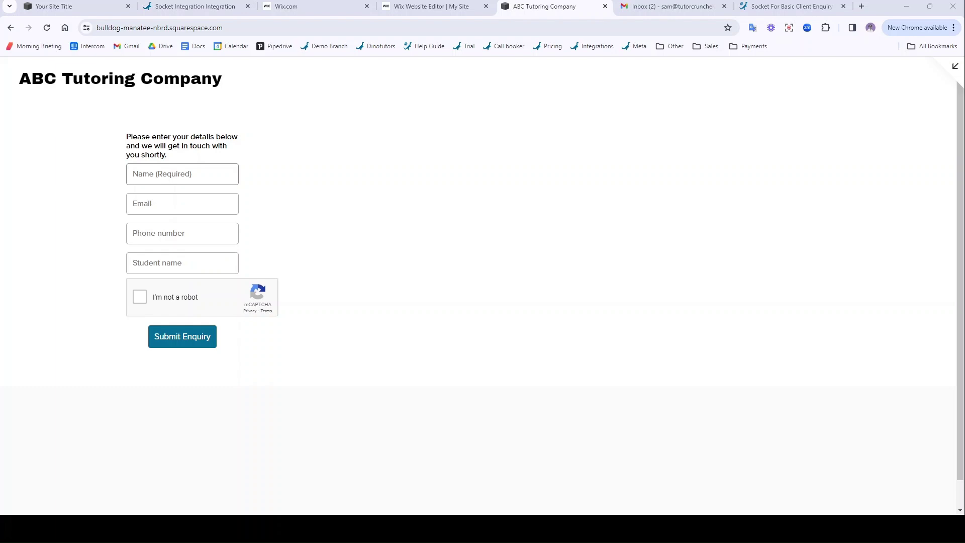
Preview the site from the Wix Website Editor
click(420, 7)
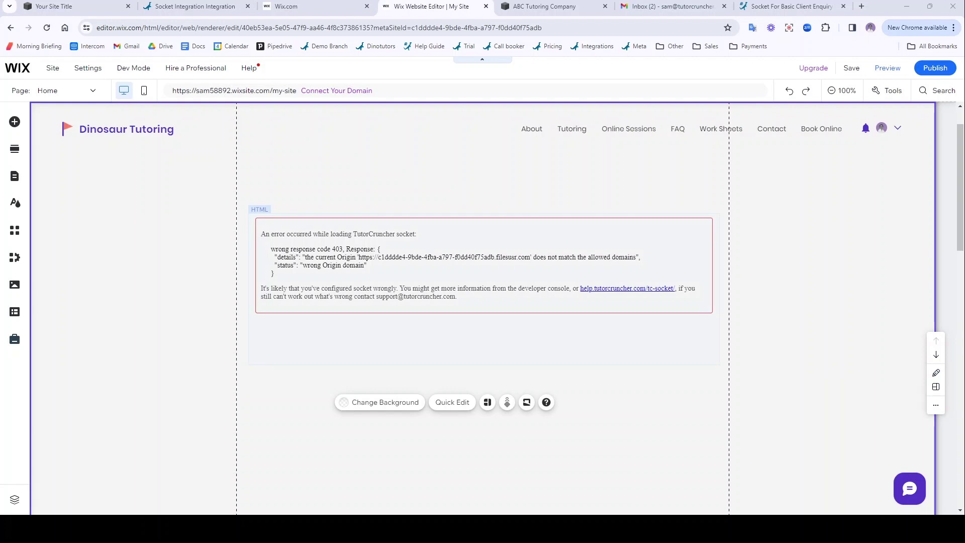
click(880, 71)
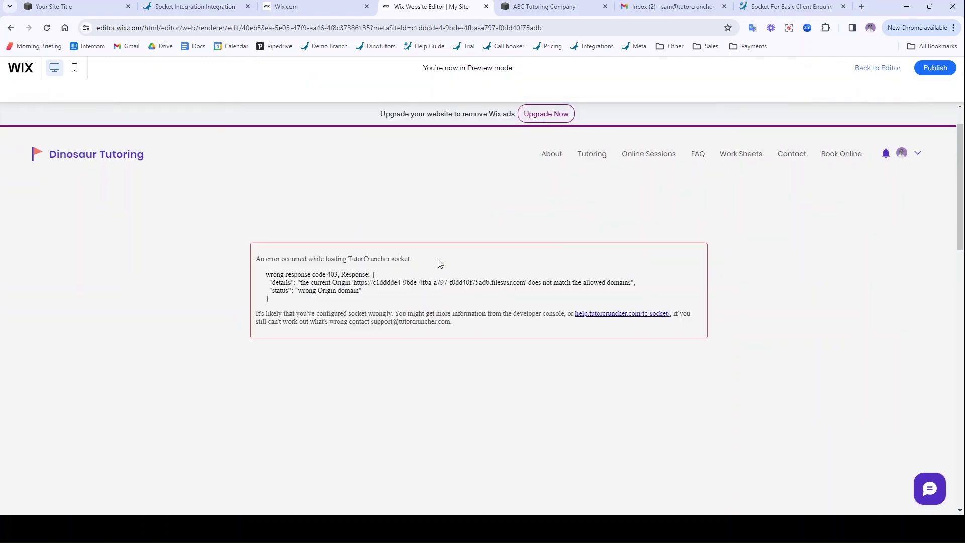
Copy the filesusr.com origin from the Wix error into a new Allowed Domains line of the integration
drag(354, 260, 524, 257)
key(ctrl+c)
click(179, 11)
click(230, 103)
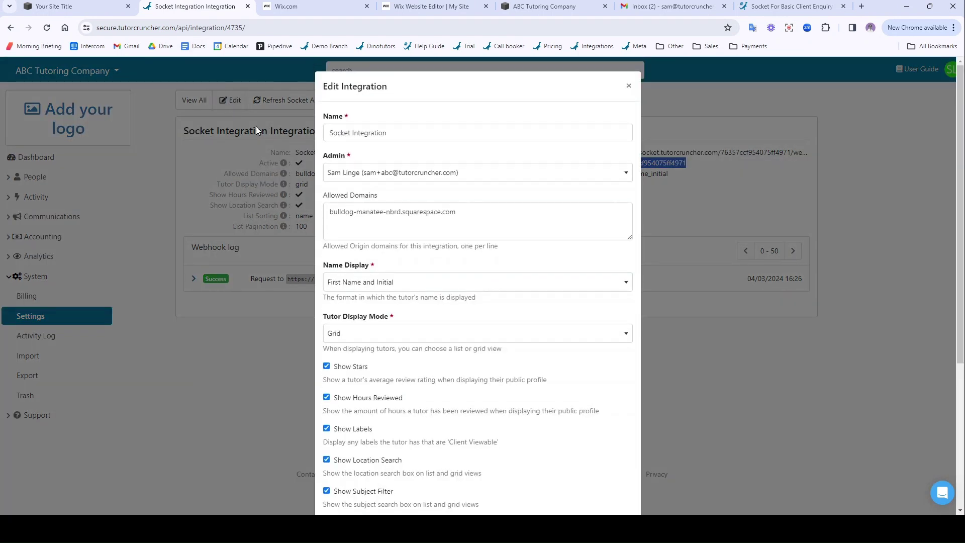
click(526, 213)
key(ctrl+v)
drag(382, 197, 324, 196)
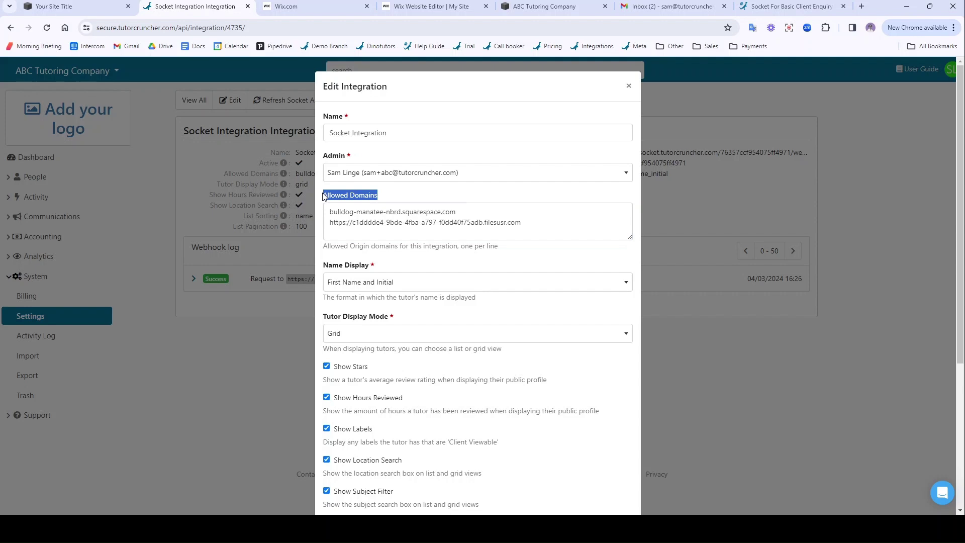